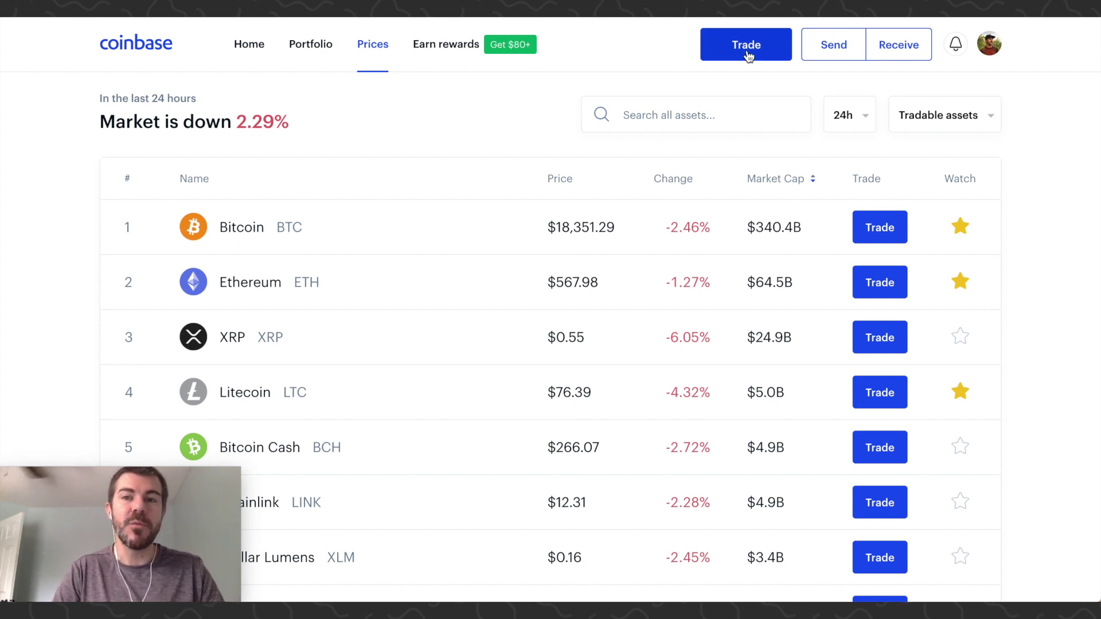
- Preview a $10 Bitcoin buy, check the $0.99 fee and $10.00 total, then back out
click(748, 56)
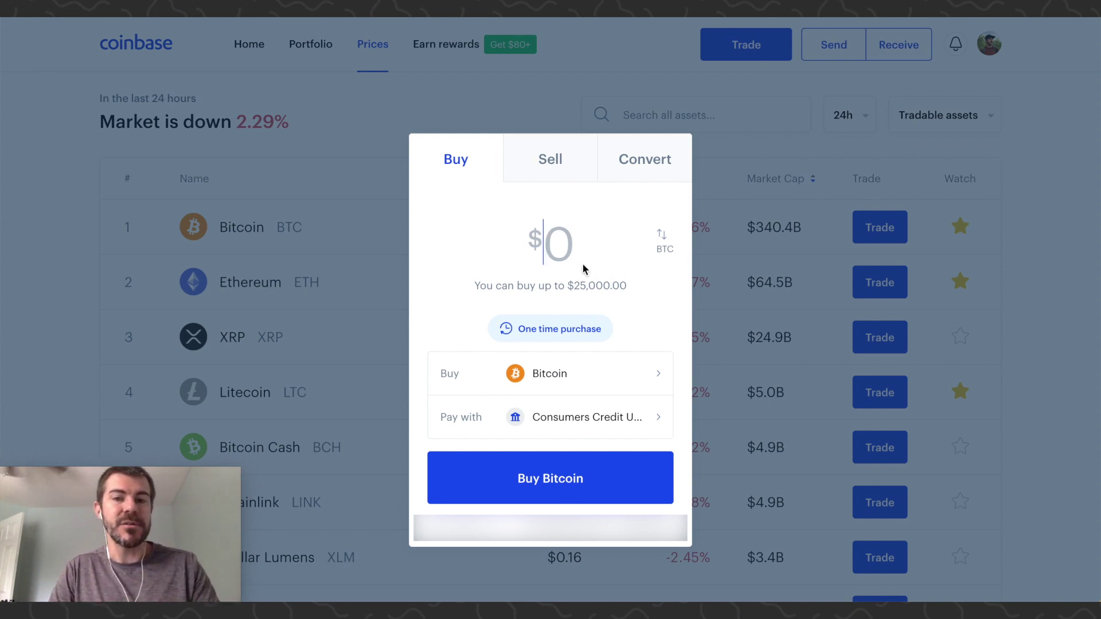
text(10)
click(561, 433)
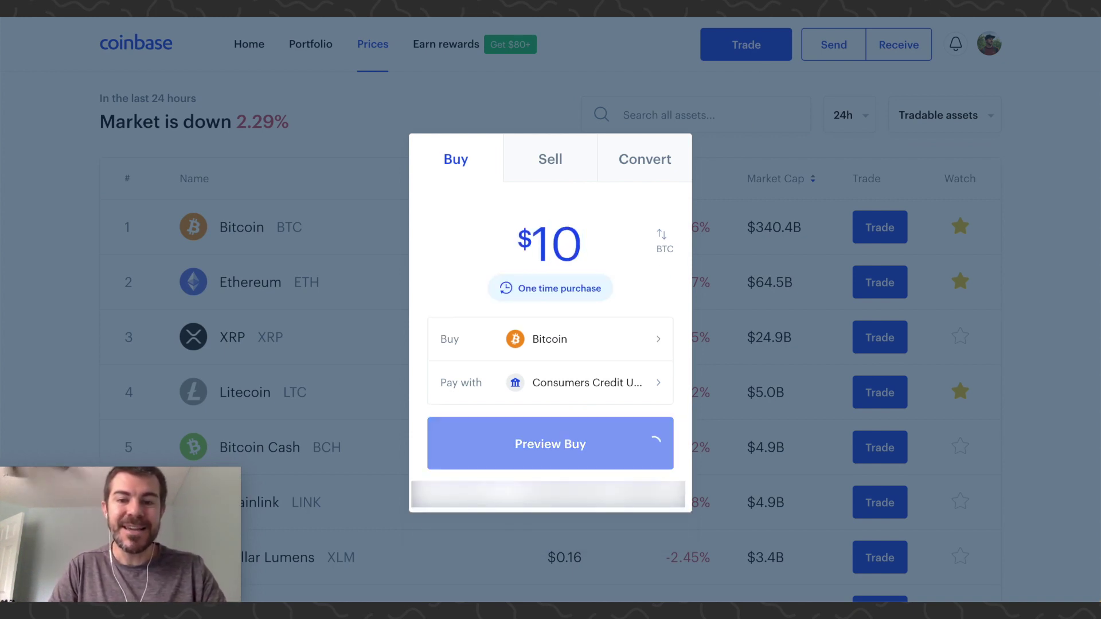
click(602, 442)
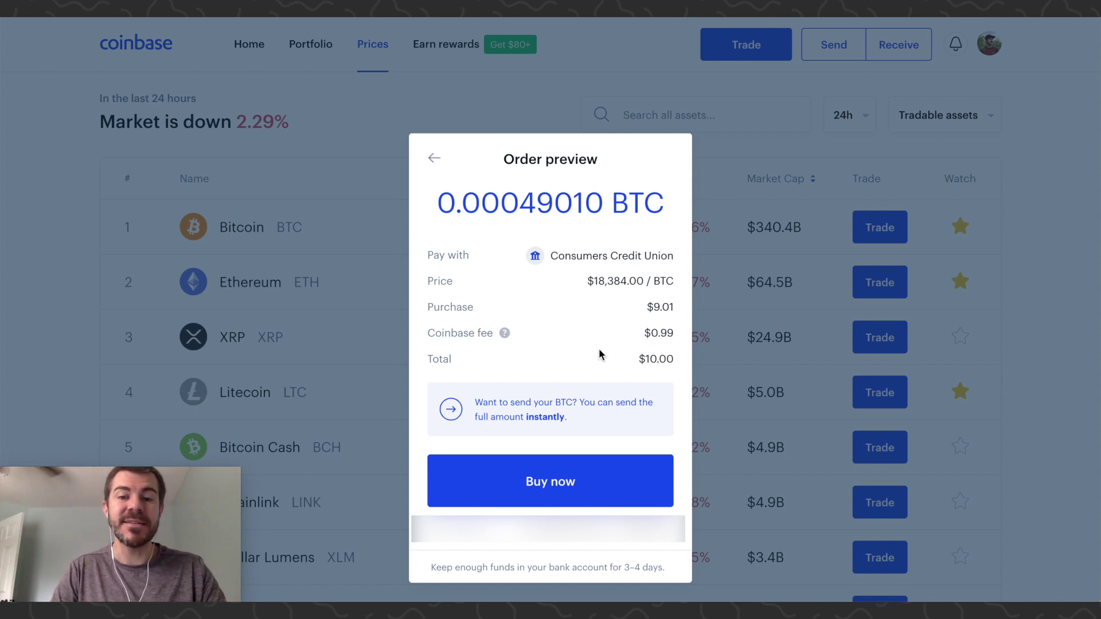
click(435, 161)
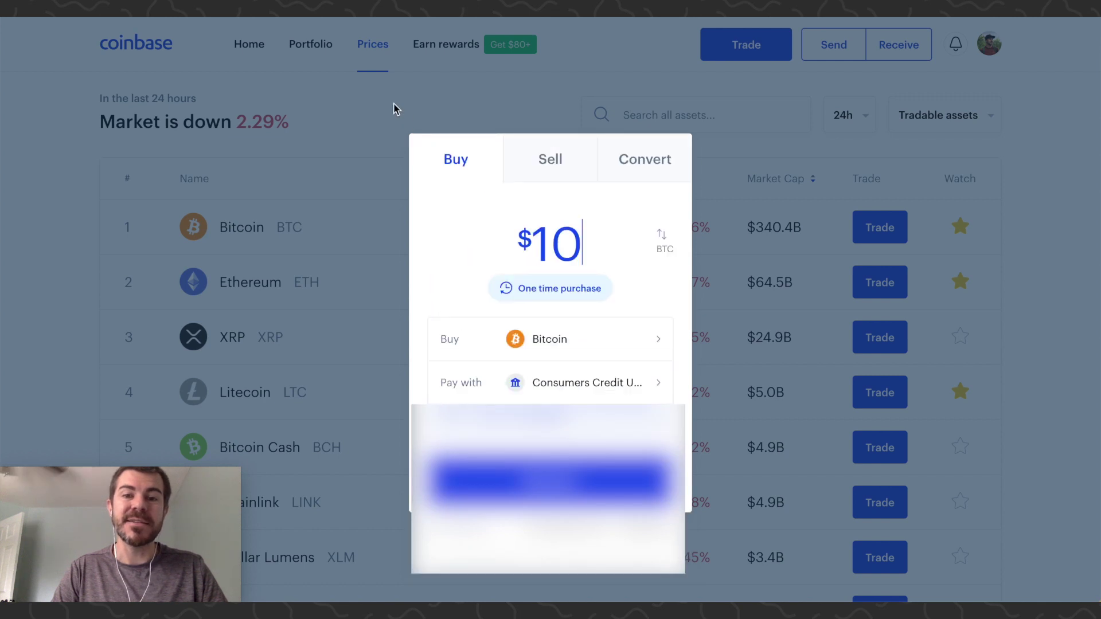
- Close the buy window and scroll through the Earn rewards offers
click(395, 103)
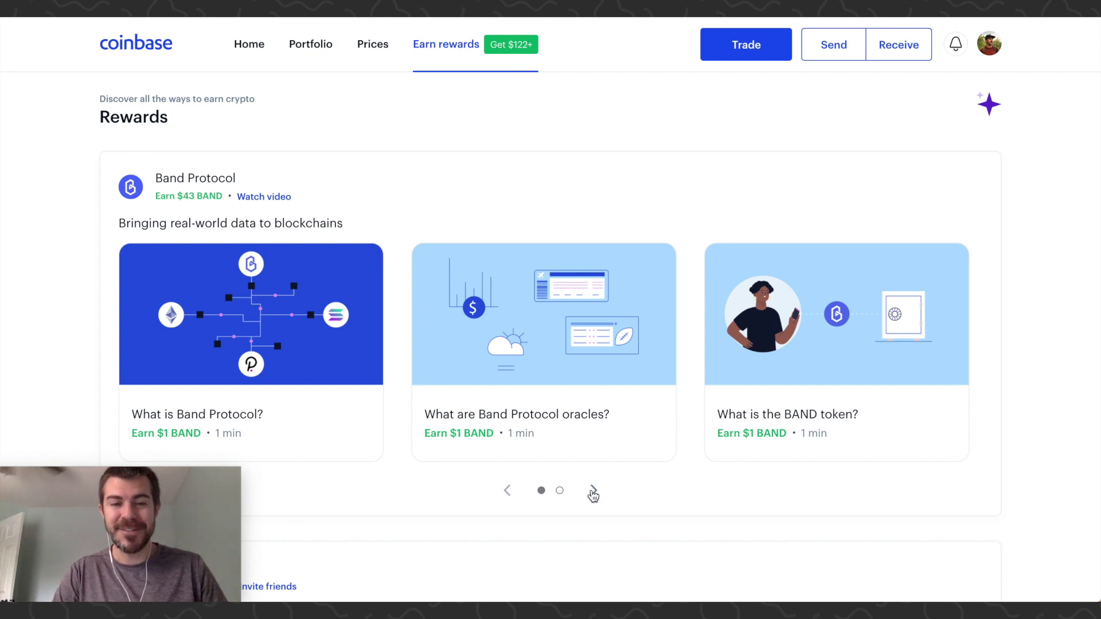
scroll(593, 494, down, 6)
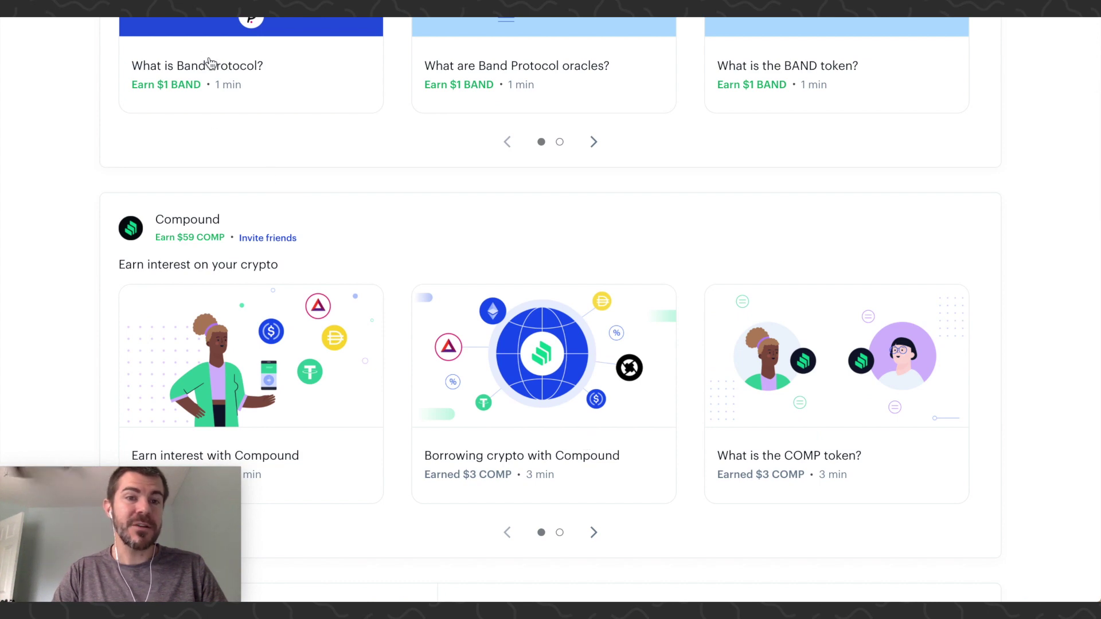
scroll(311, 136, down, 2)
scroll(195, 352, down, 2)
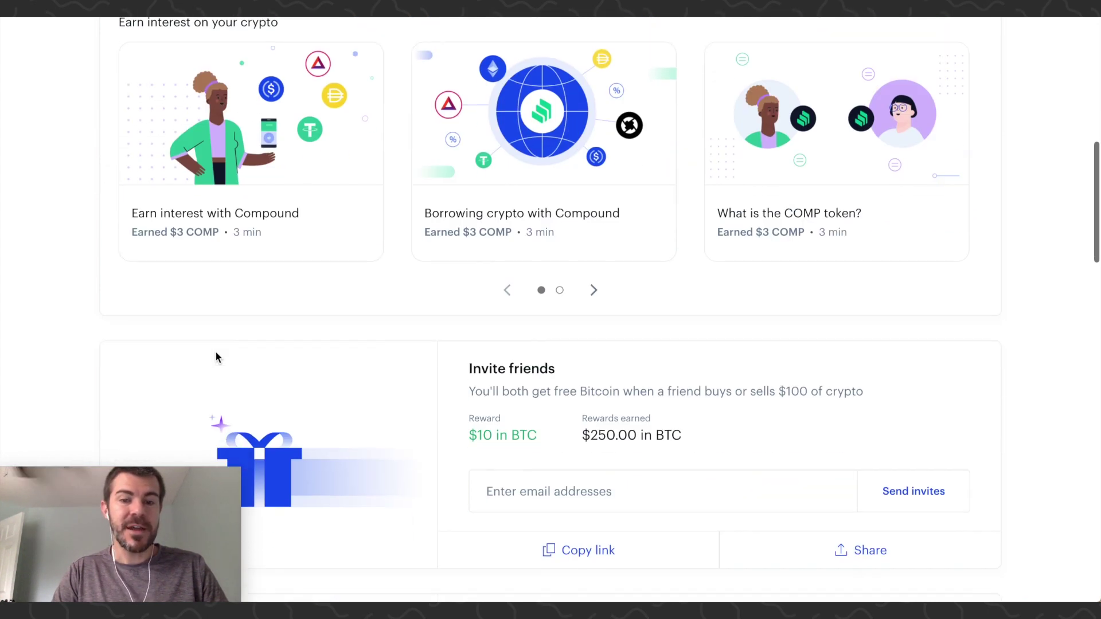
scroll(410, 152, down, 13)
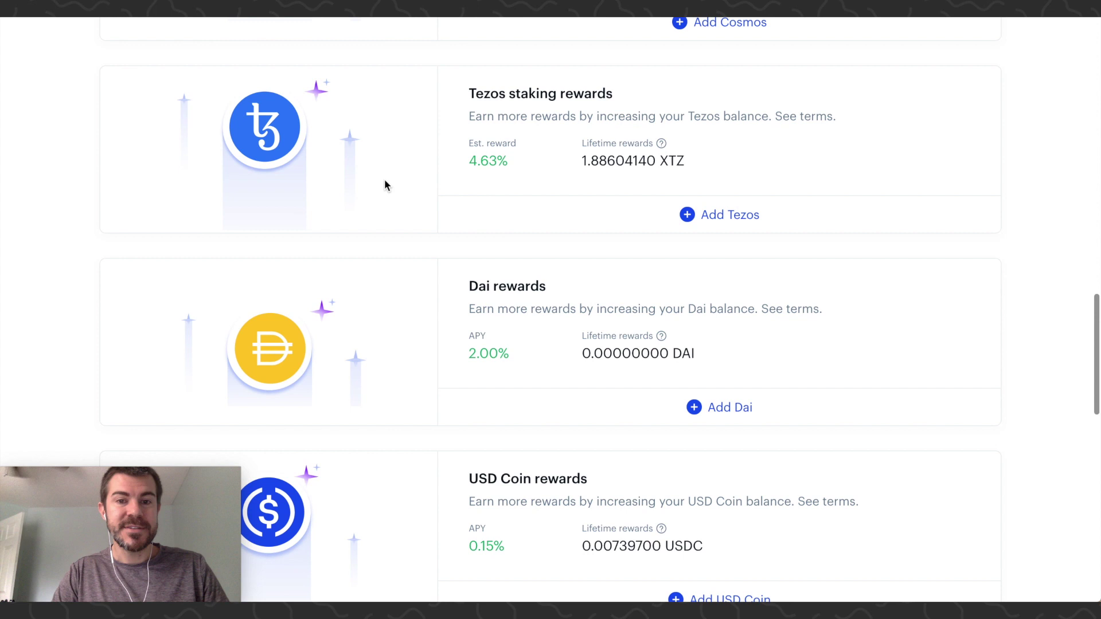
scroll(384, 183, down, 10)
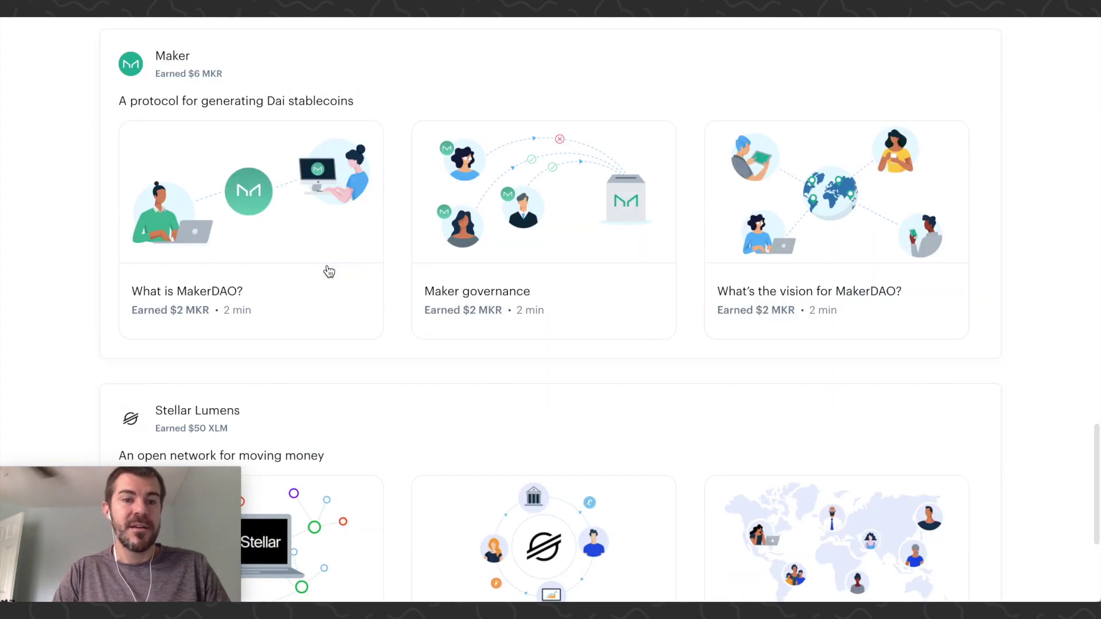
scroll(269, 287, down, 2)
scroll(288, 283, down, 1)
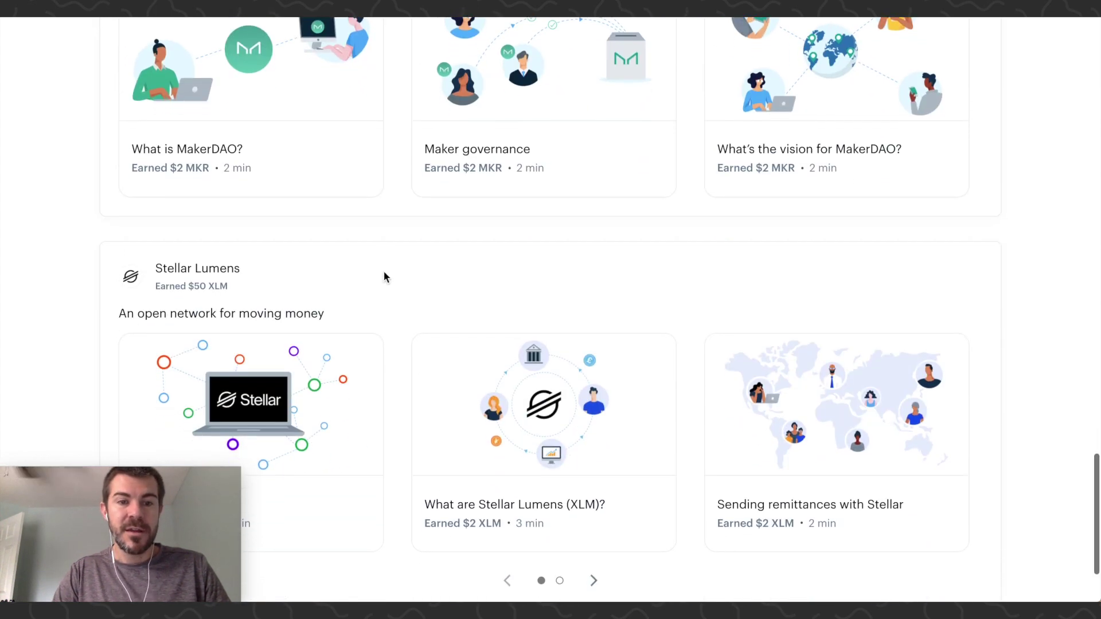
scroll(384, 277, down, 1)
scroll(283, 368, down, 1)
key(Home)
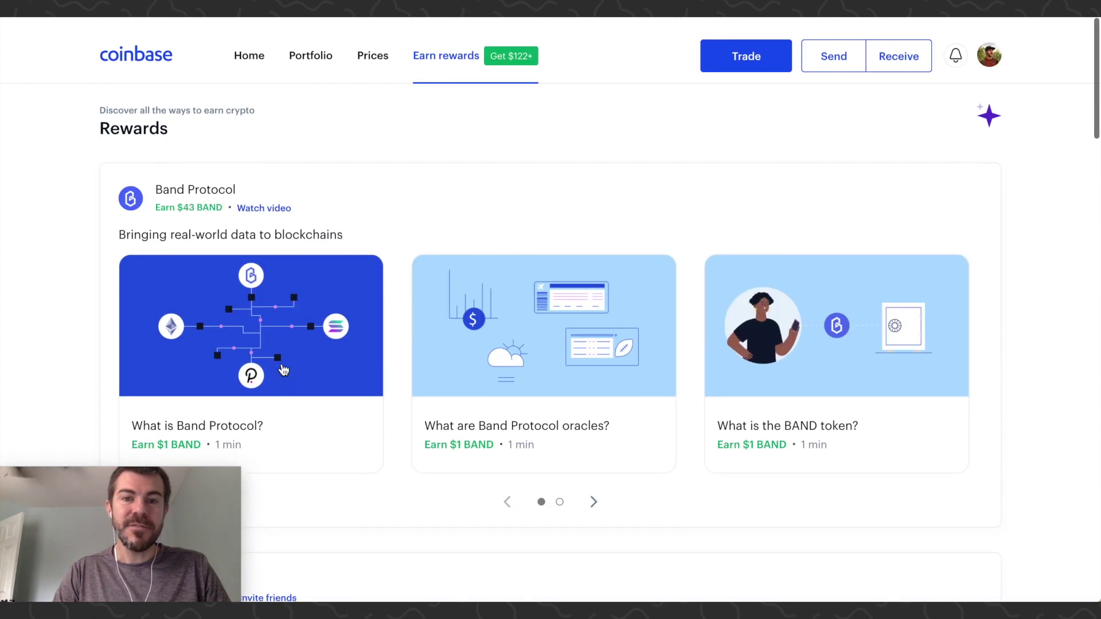
scroll(283, 369, down, 1)
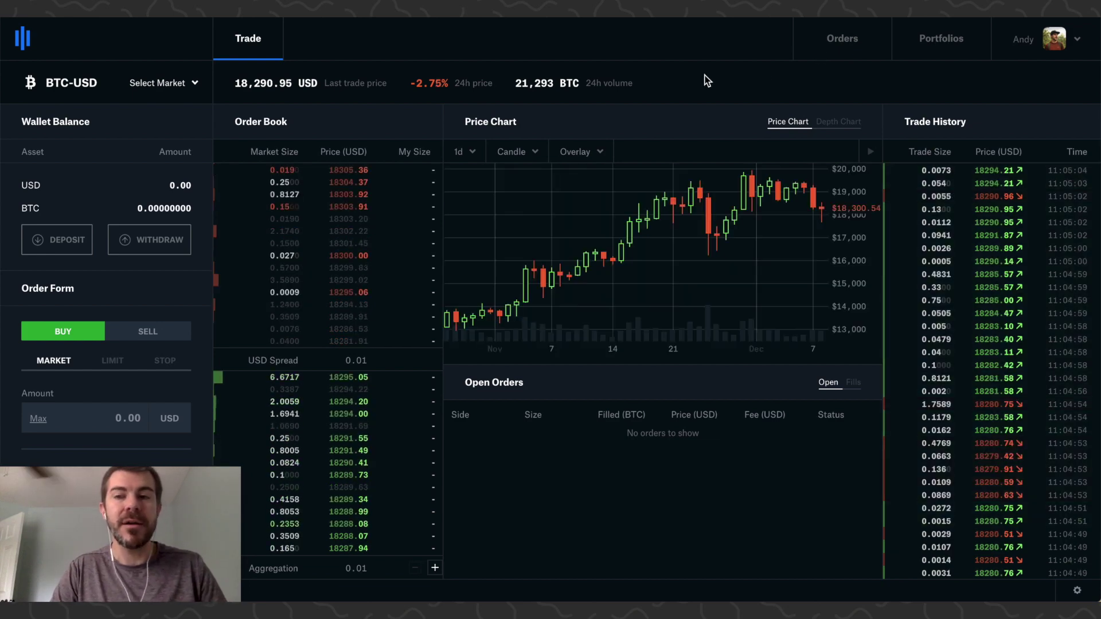
click(140, 87)
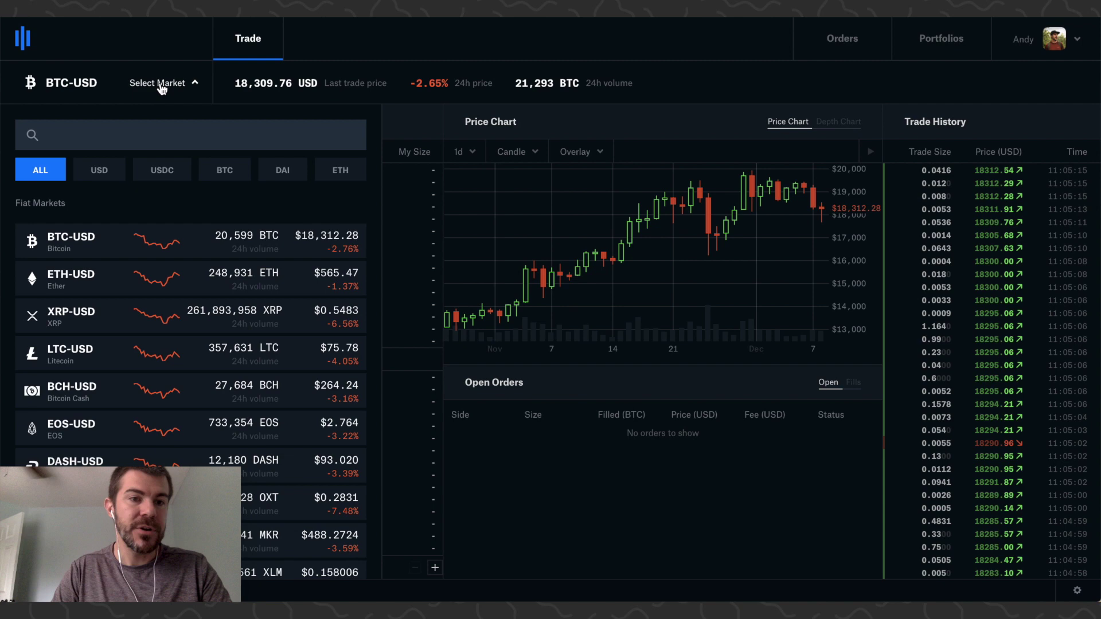
scroll(158, 248, down, 1)
scroll(158, 249, down, 2)
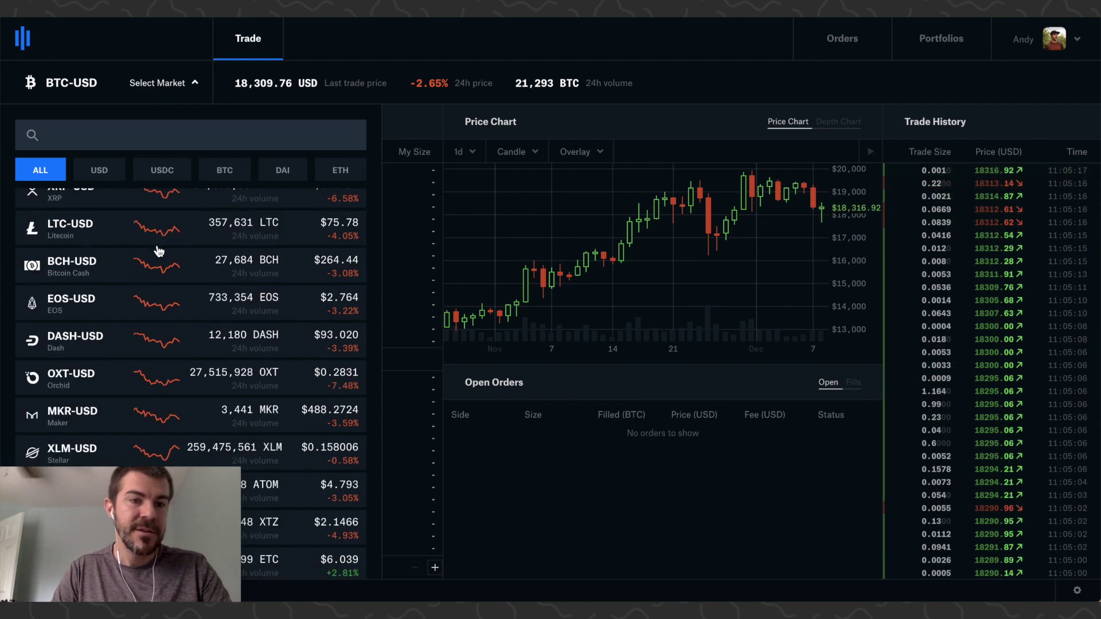
scroll(95, 379, up, 3)
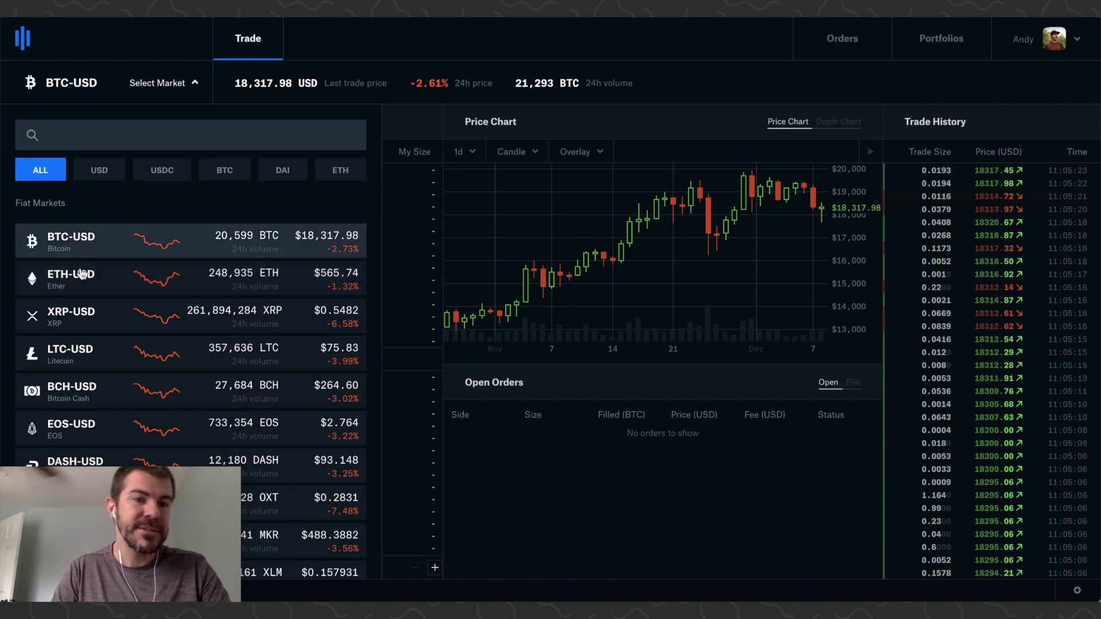
click(83, 249)
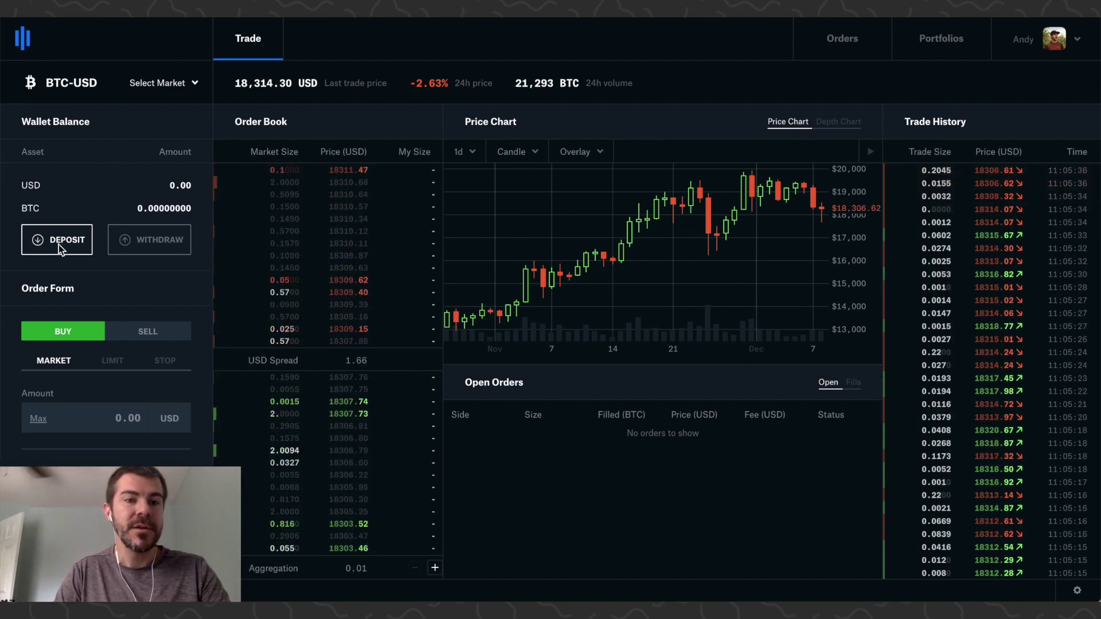
- Deposit 10 USD from the Coinbase.com account, bringing the Coinbase Pro USD balance to 10.00
click(70, 251)
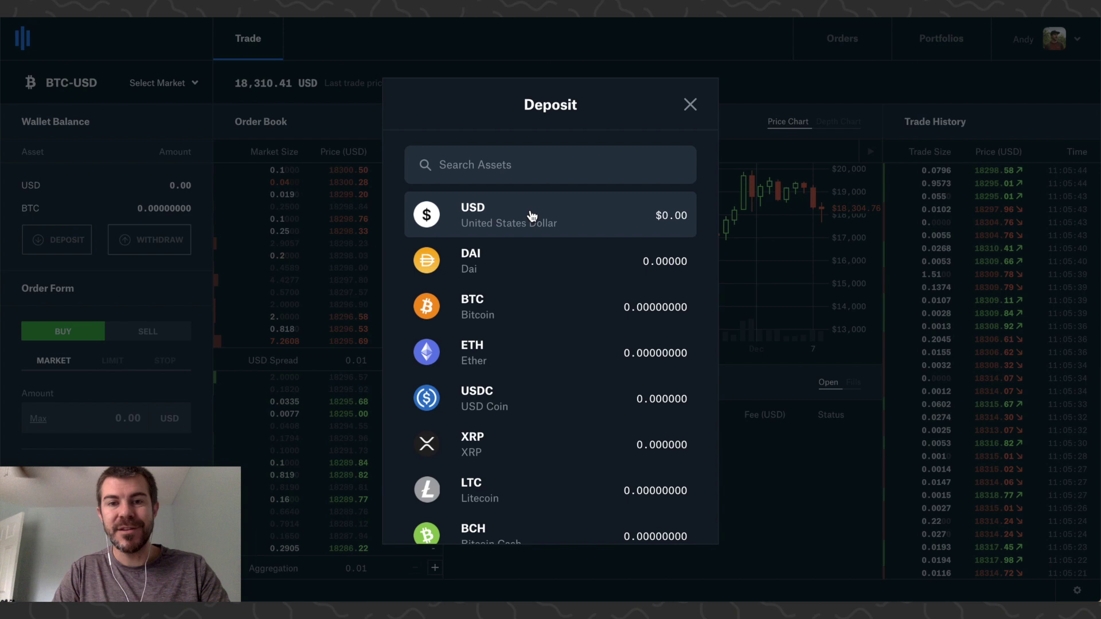
click(563, 223)
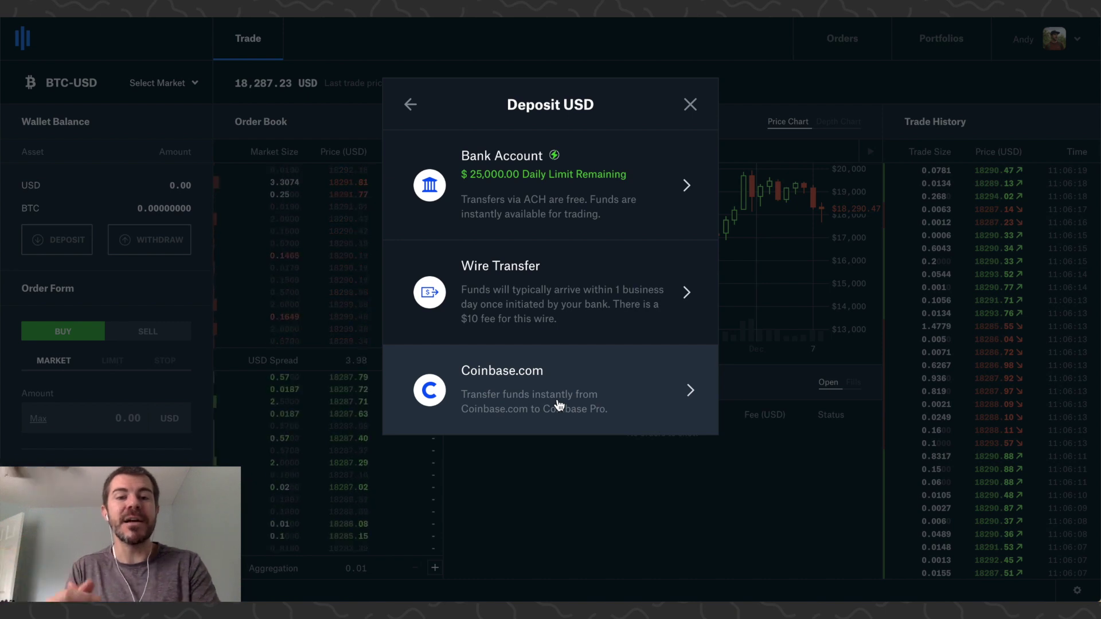
click(561, 399)
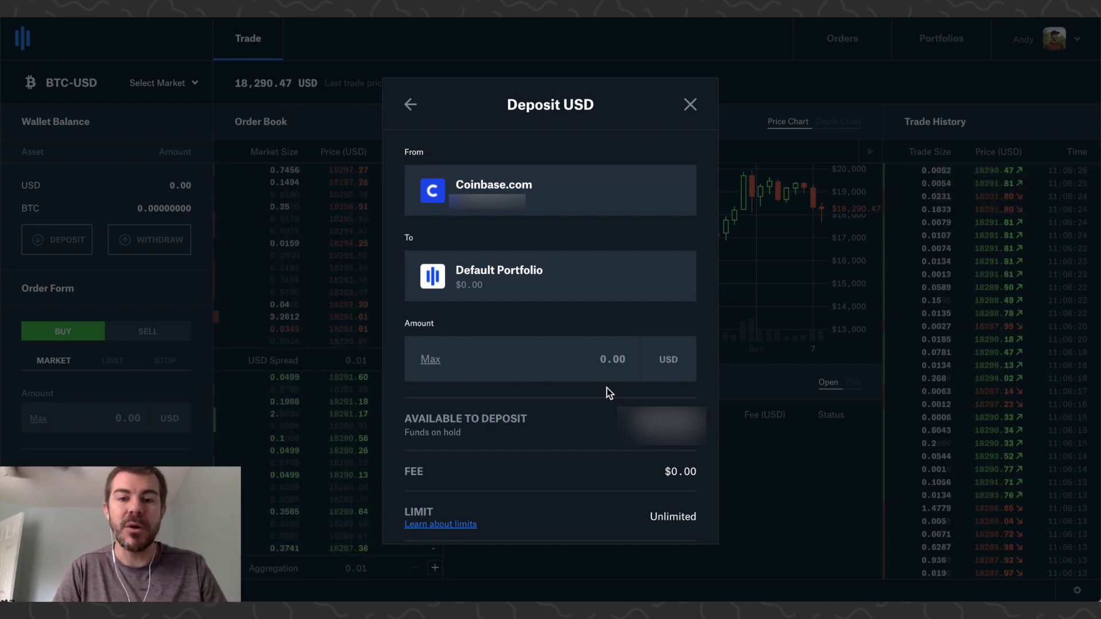
click(688, 359)
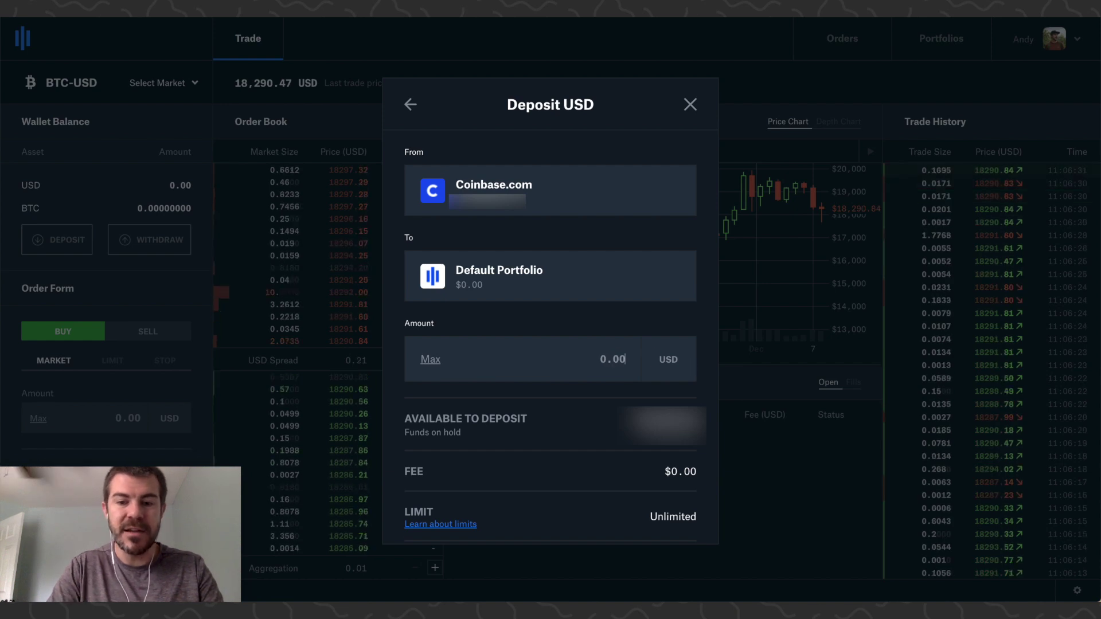
text(10)
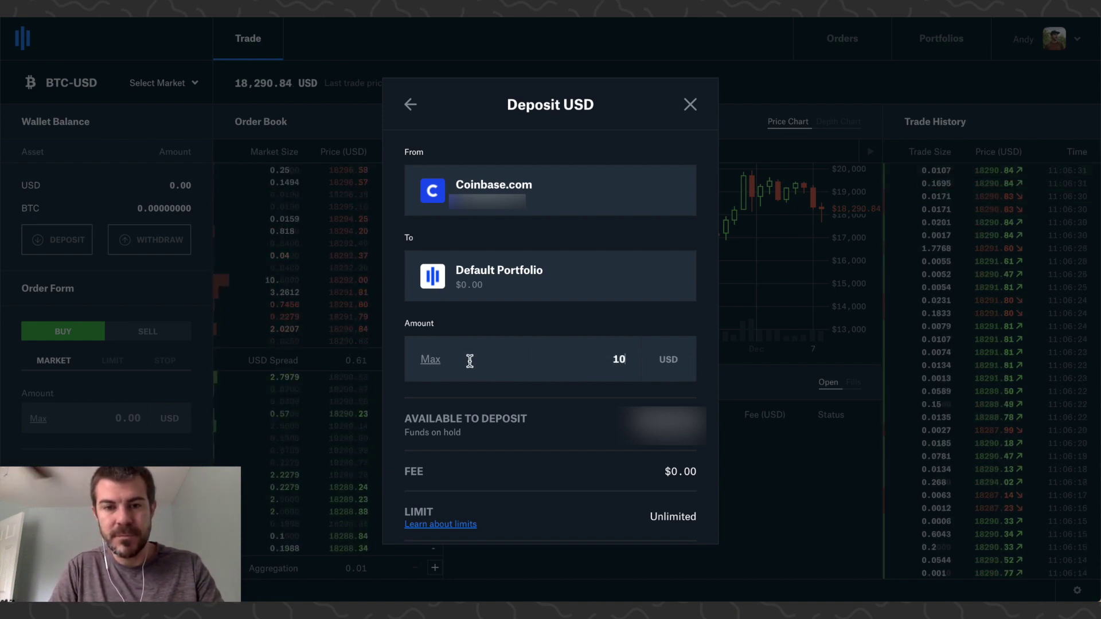
scroll(632, 413, down, 2)
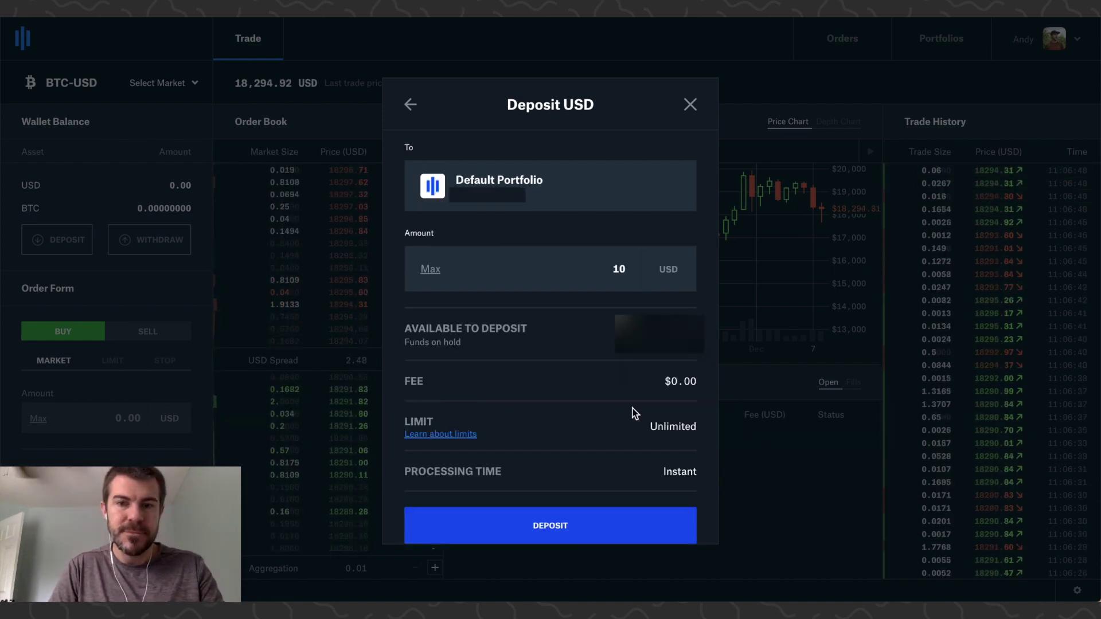
click(562, 531)
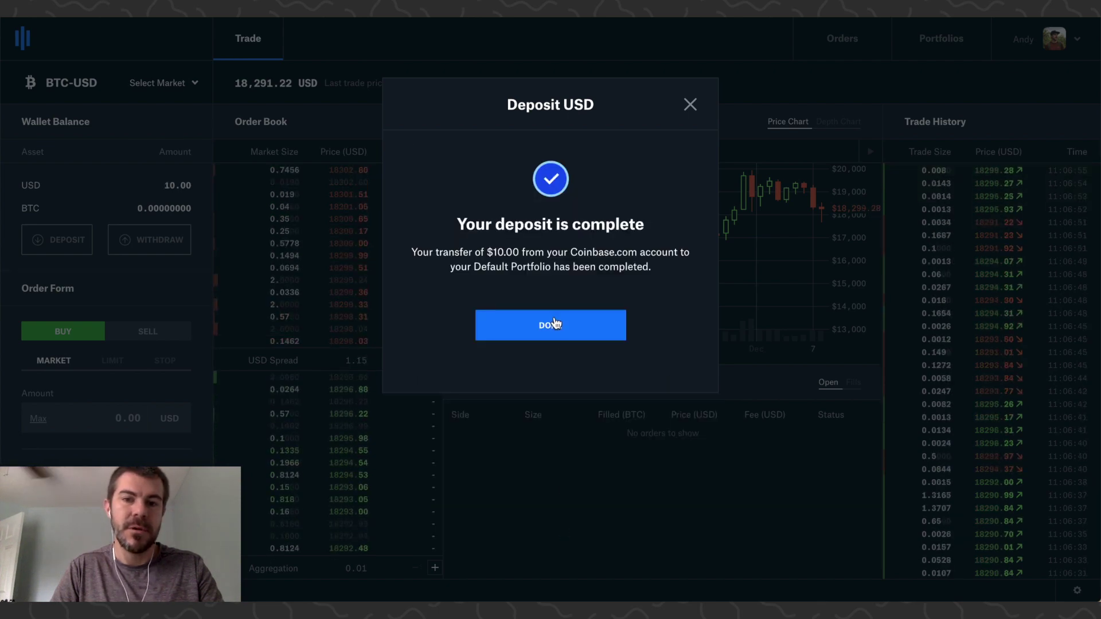
click(551, 325)
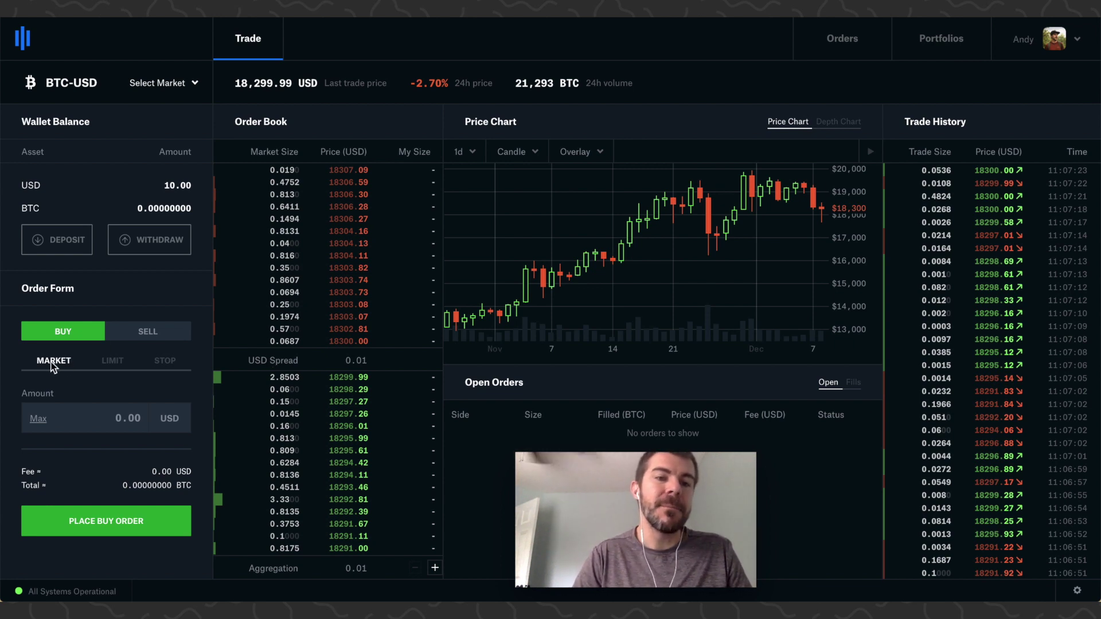
- Switch the order form to a Limit buy with BTC amount and limit price fields
click(111, 367)
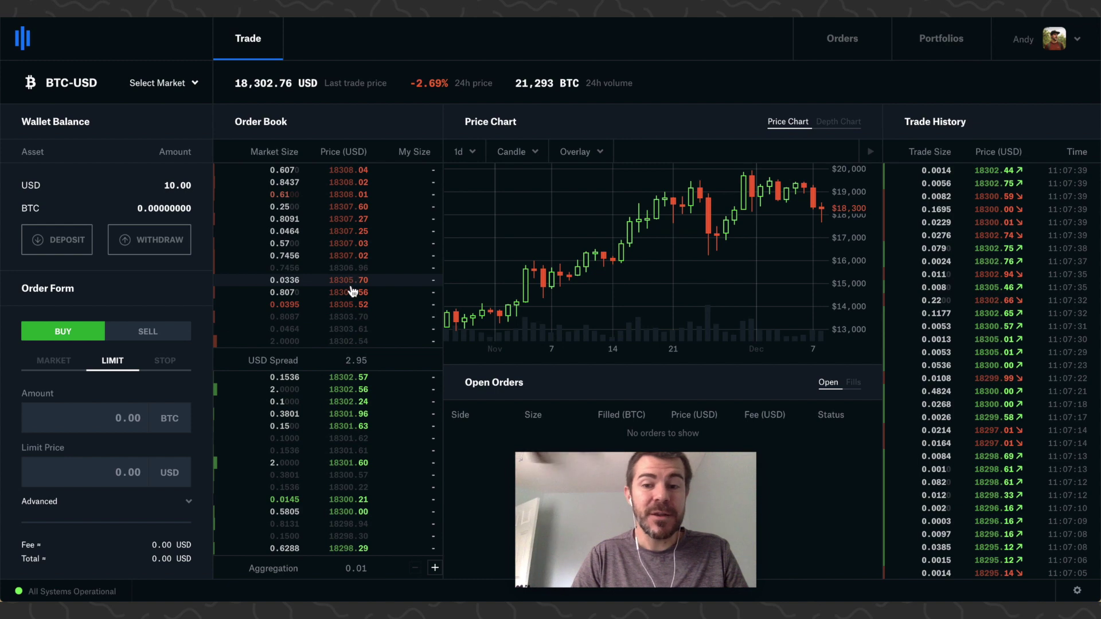
- Place a $10 USD market buy order for Bitcoin, yielding 0.00054396 BTC
click(49, 365)
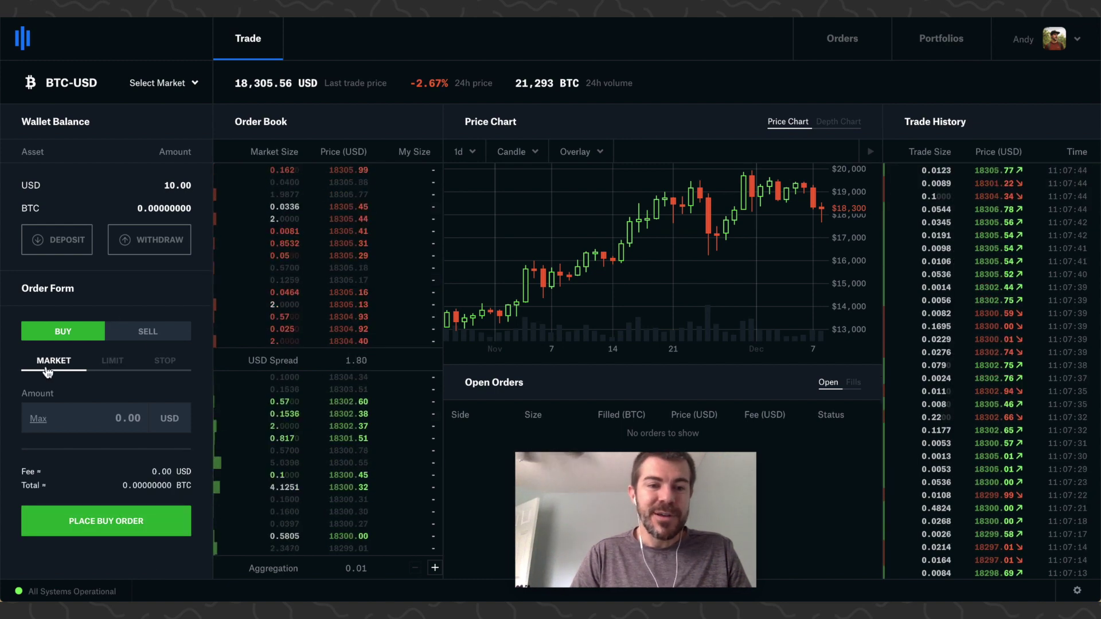
click(69, 419)
text(10)
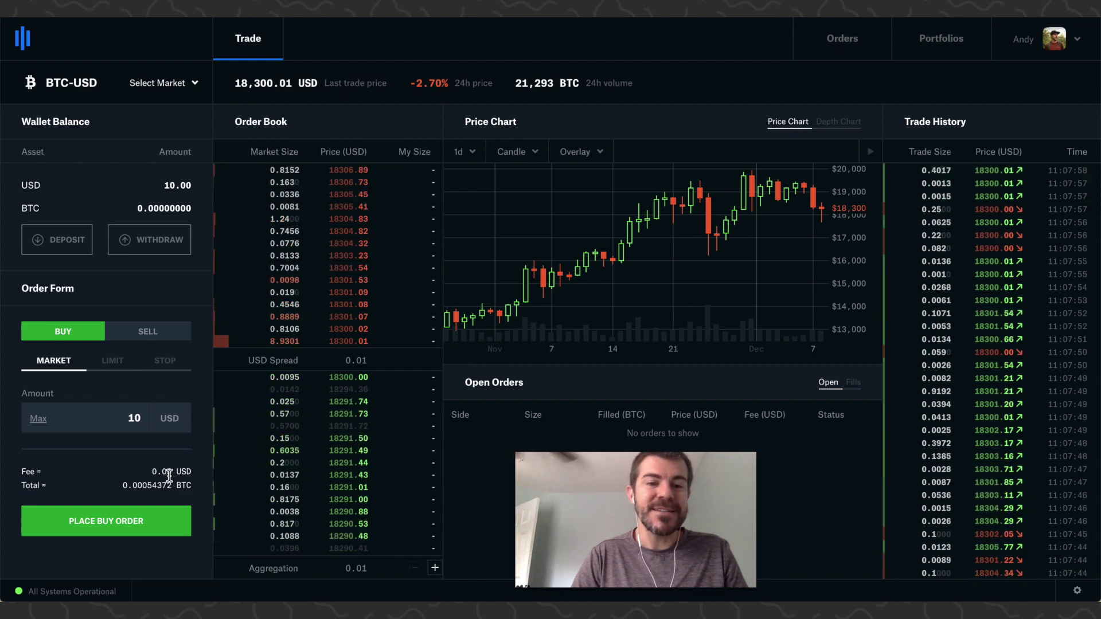
click(122, 527)
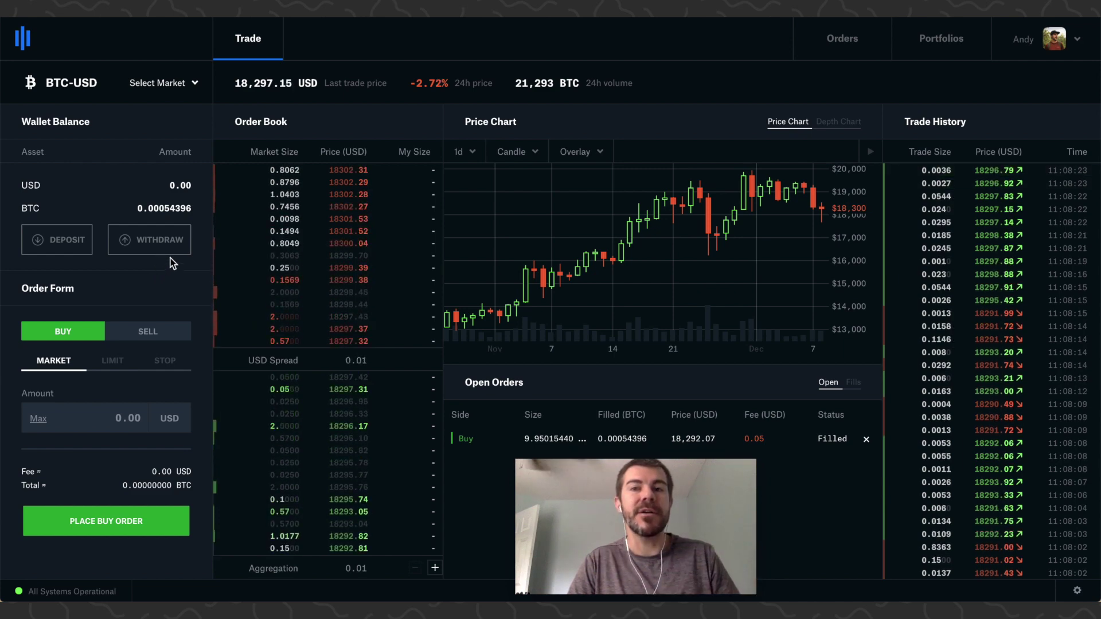
- Withdraw the maximum 0.00054396 BTC to the Coinbase.com account
click(162, 244)
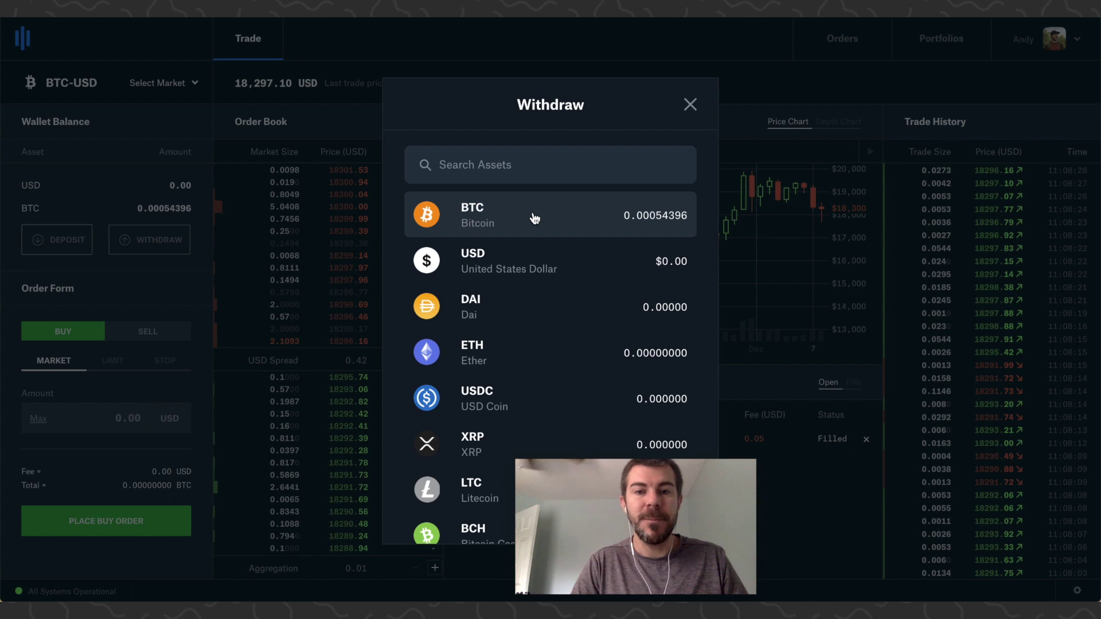
click(534, 218)
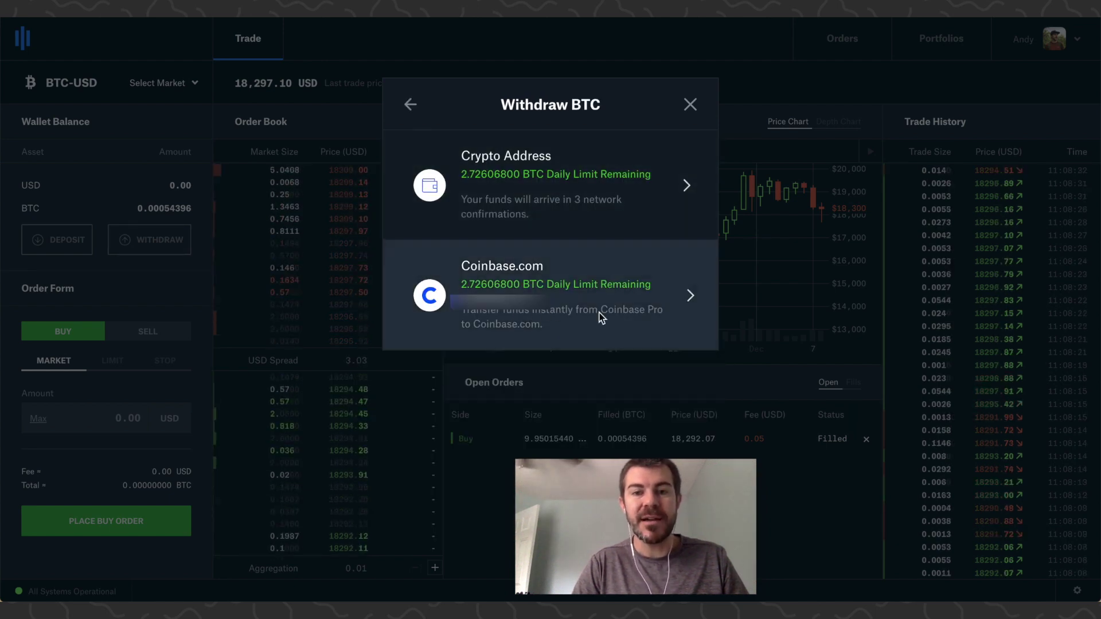
click(548, 309)
click(431, 374)
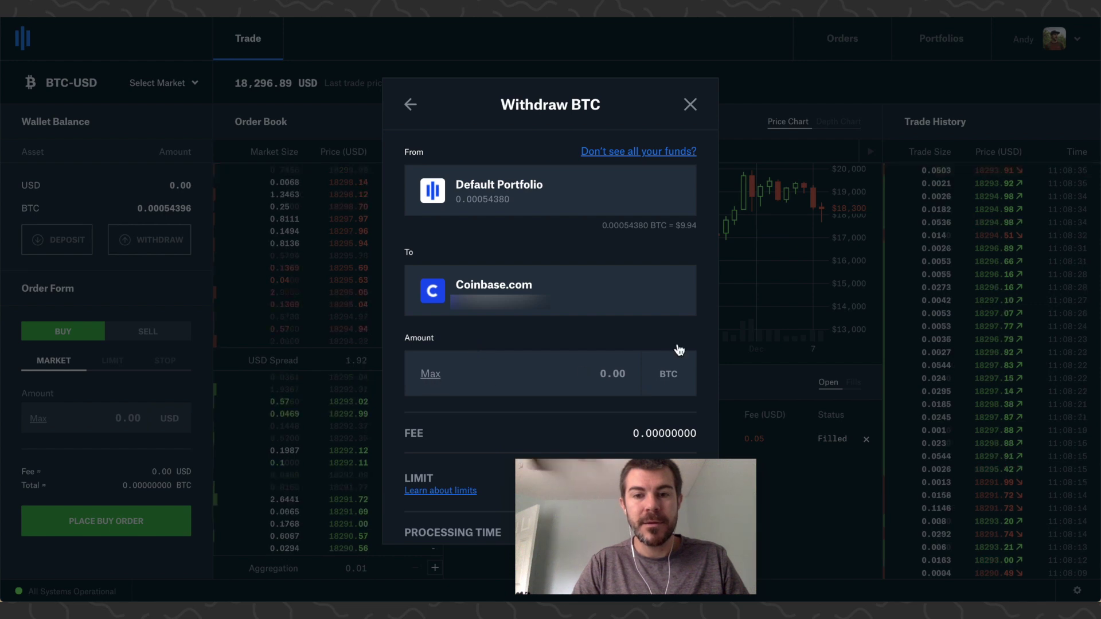
scroll(677, 344, down, 1)
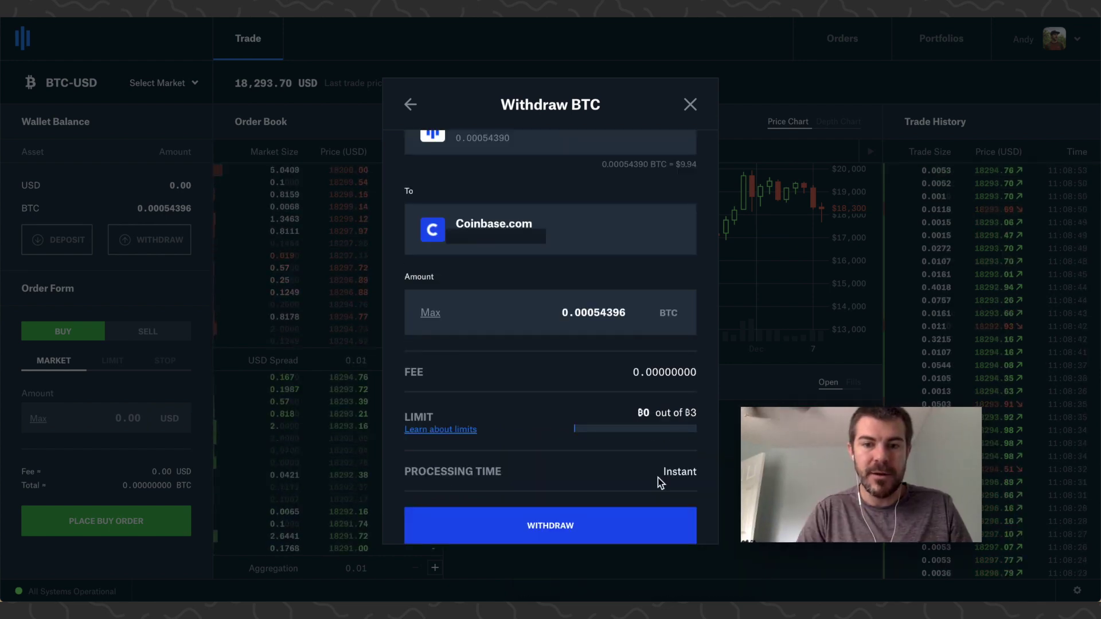
click(562, 525)
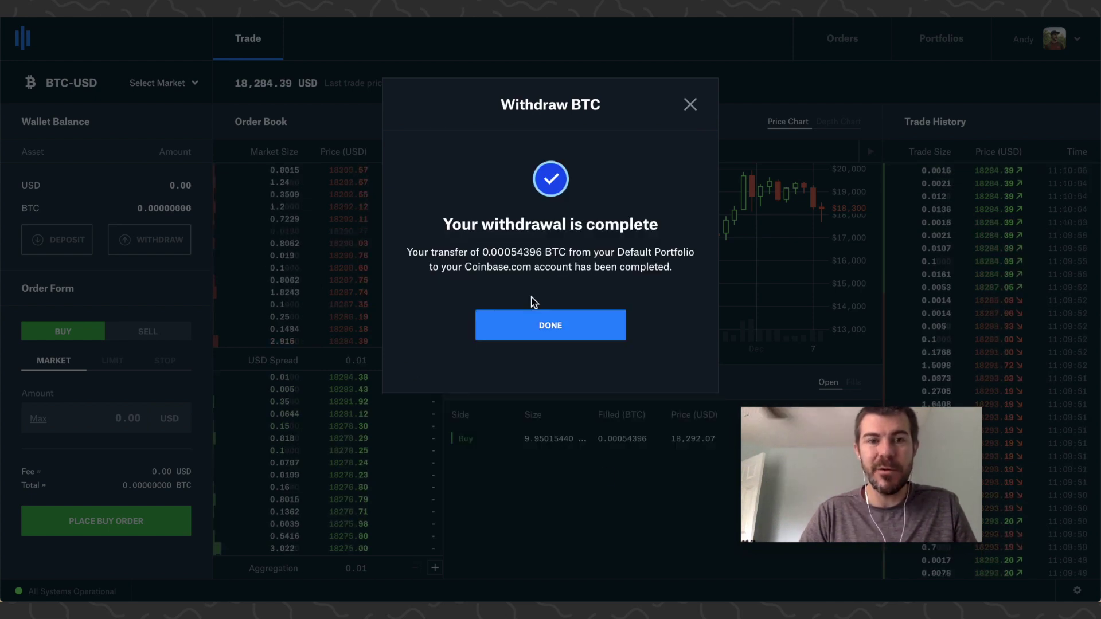
click(576, 331)
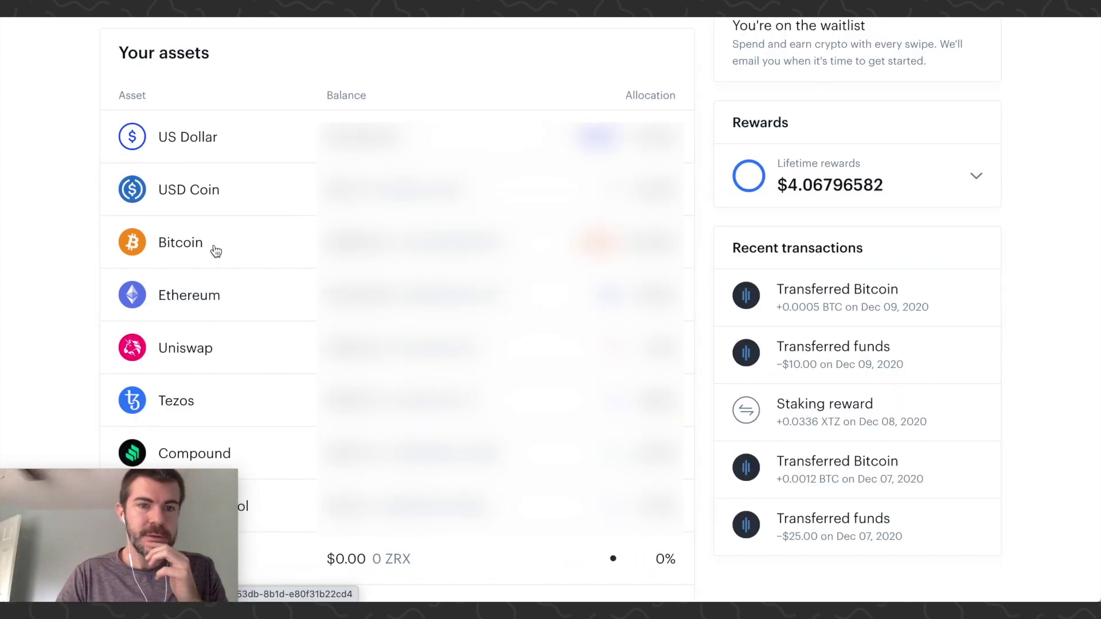
- Open the Bitcoin wallet to view the +0.0005 BTC transfer worth $9.95
click(215, 246)
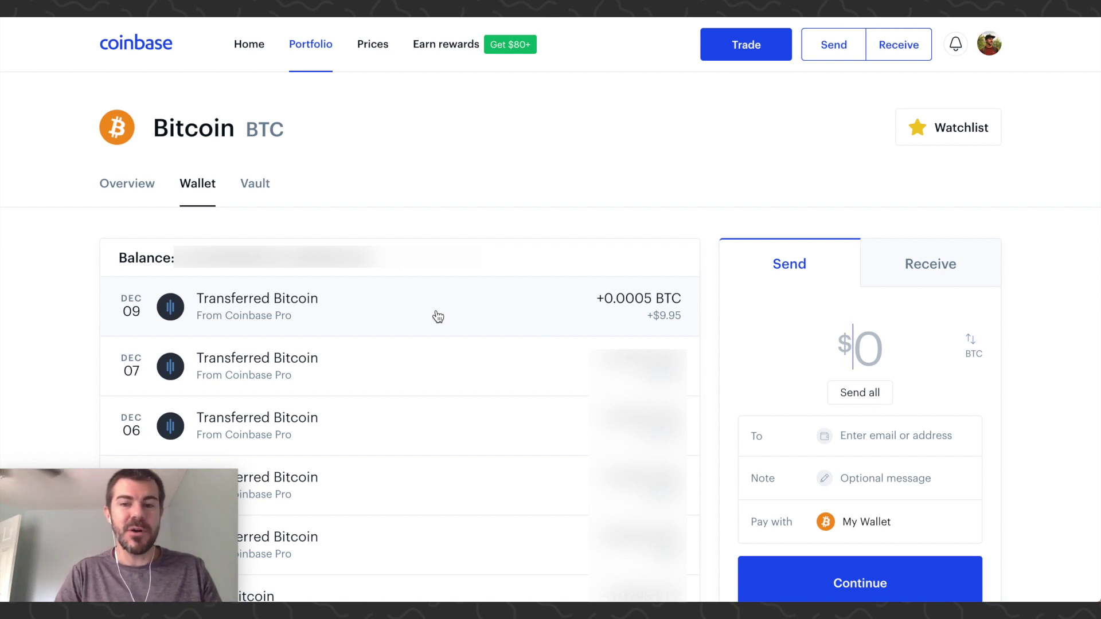
key(super+Tab)
text(0.05)
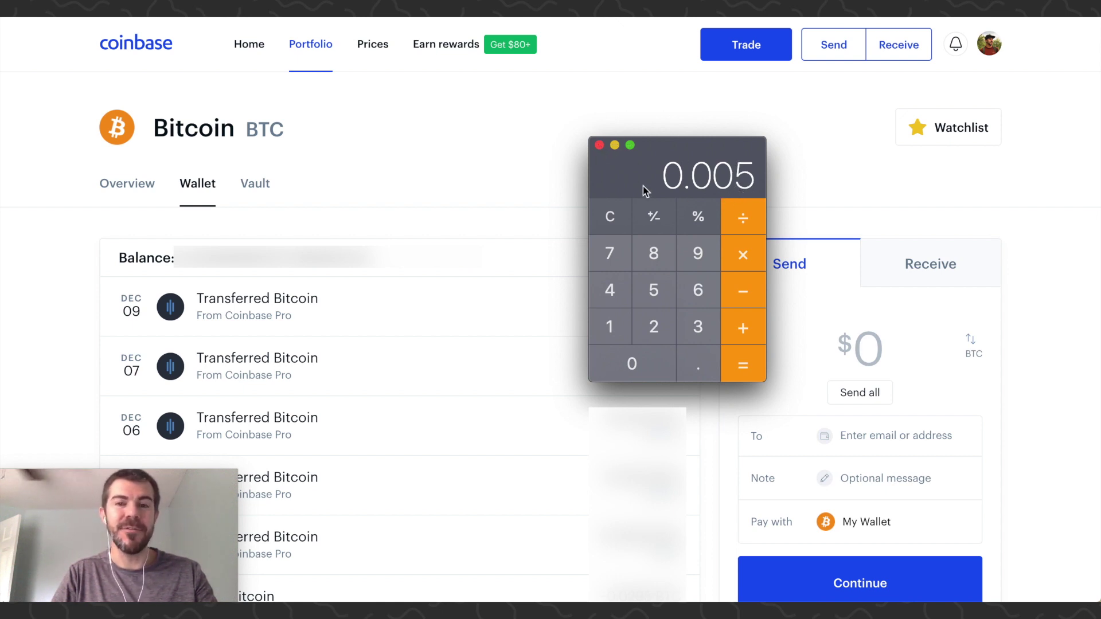
click(600, 146)
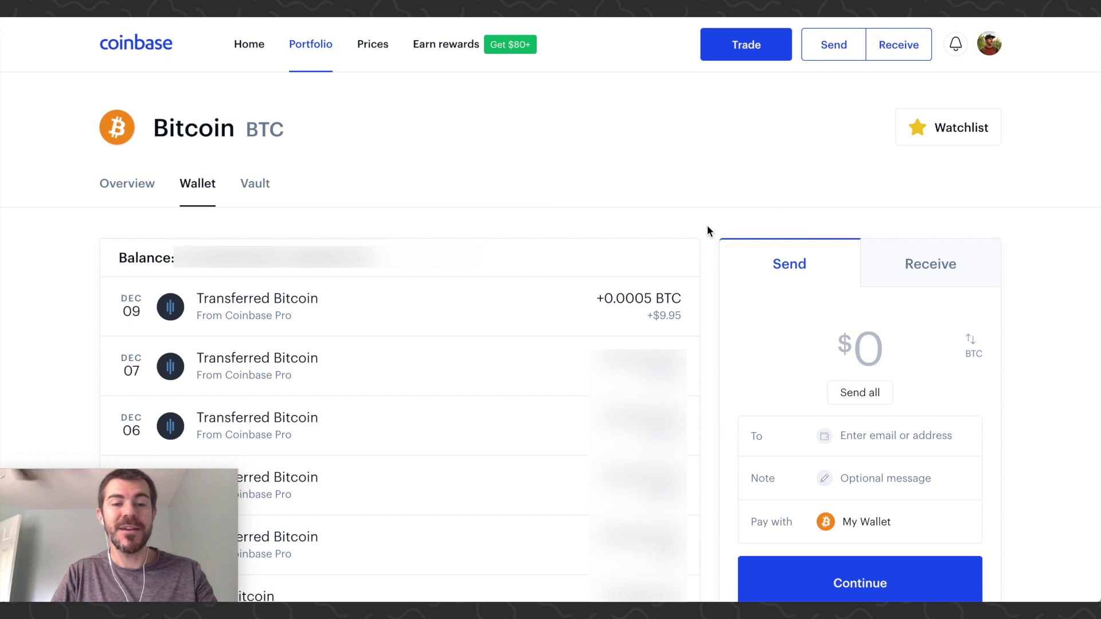